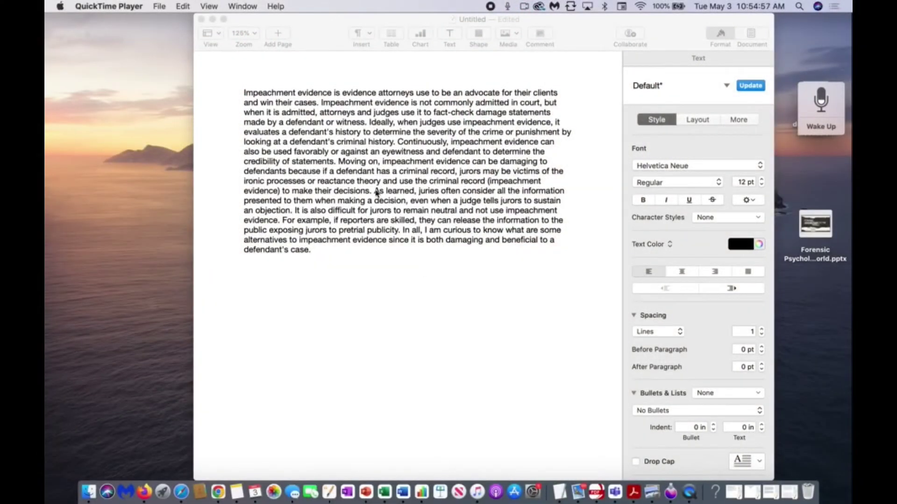
- Select 'impeachment evidence' after 'Continuously,' in the Pages paragraph and copy it
left_click(409, 149)
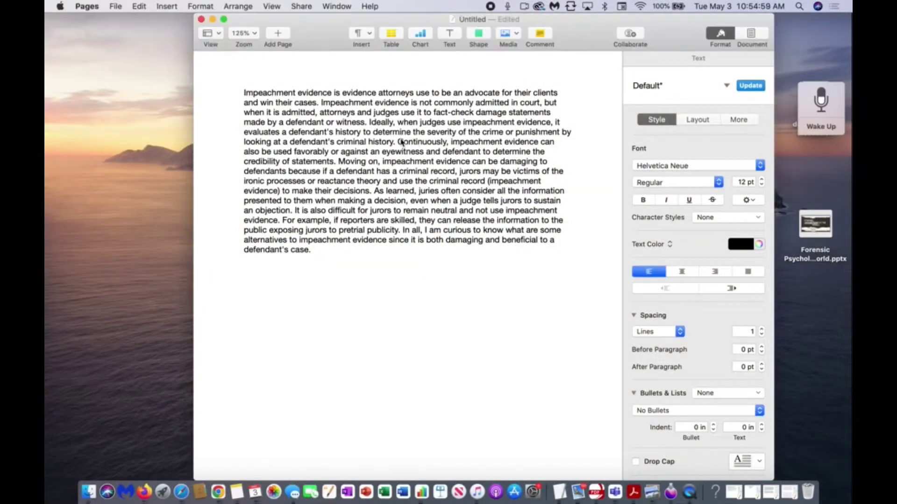
left_click_drag(398, 142, 449, 151)
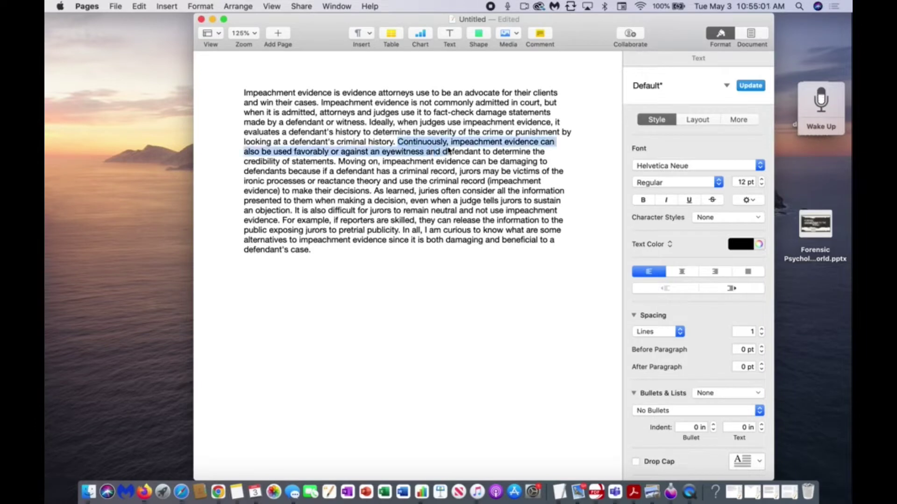
left_click_drag(459, 248, 333, 93)
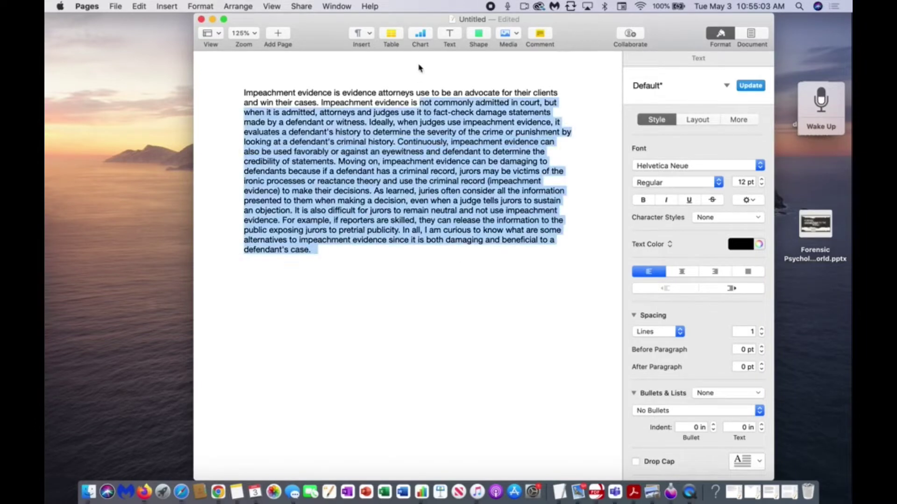
left_click(362, 151)
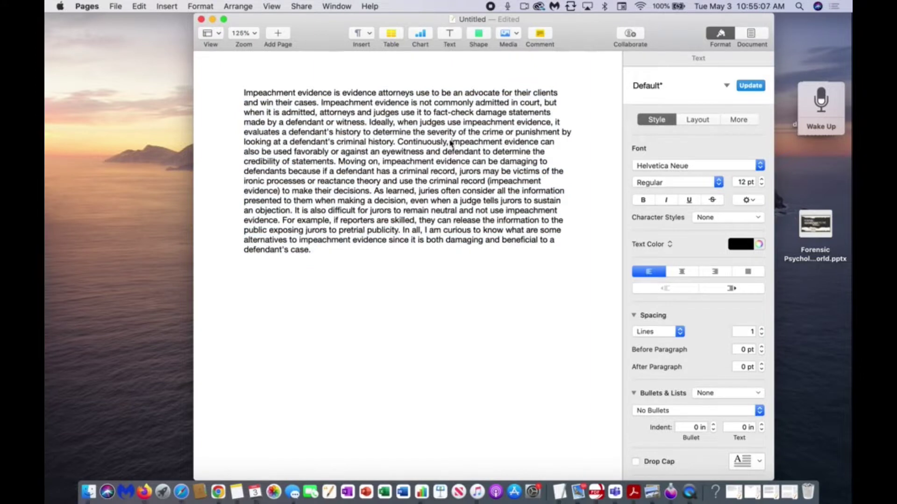
left_click_drag(451, 143, 541, 145)
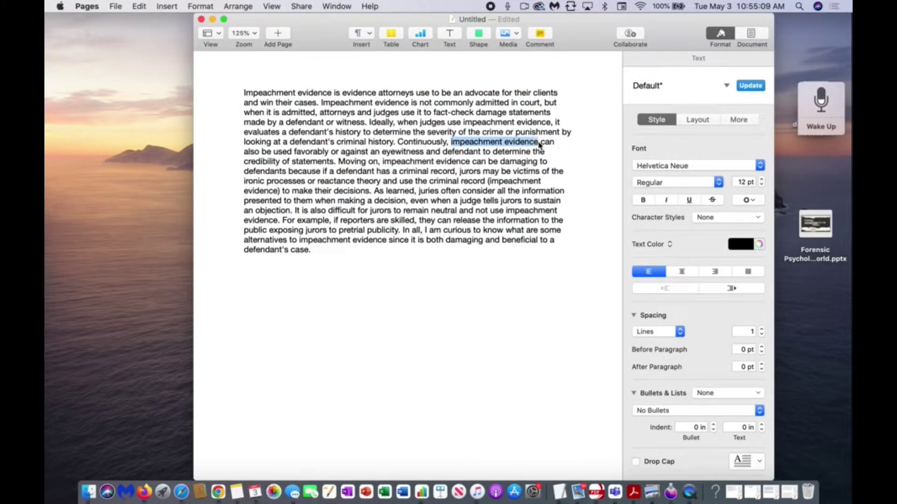
left_click(138, 5)
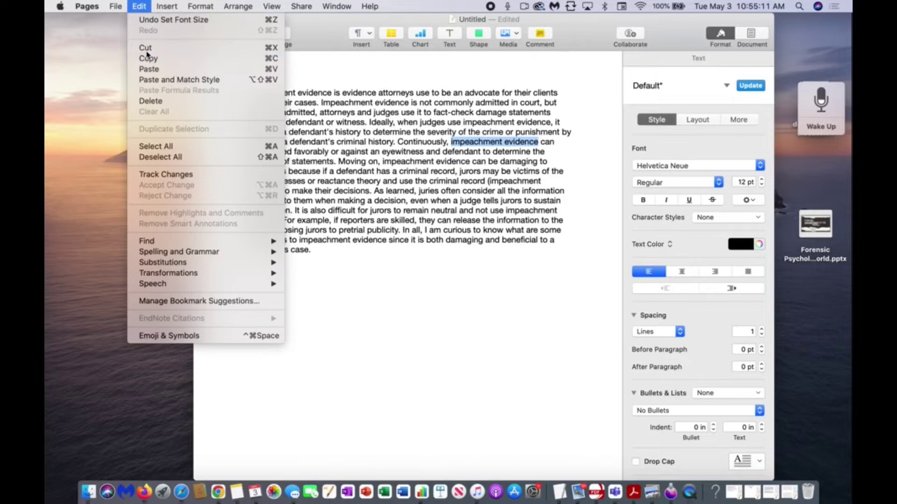
- Search Google for the copied phrase 'impeachment evidence' in a new Firefox tab
left_click(144, 493)
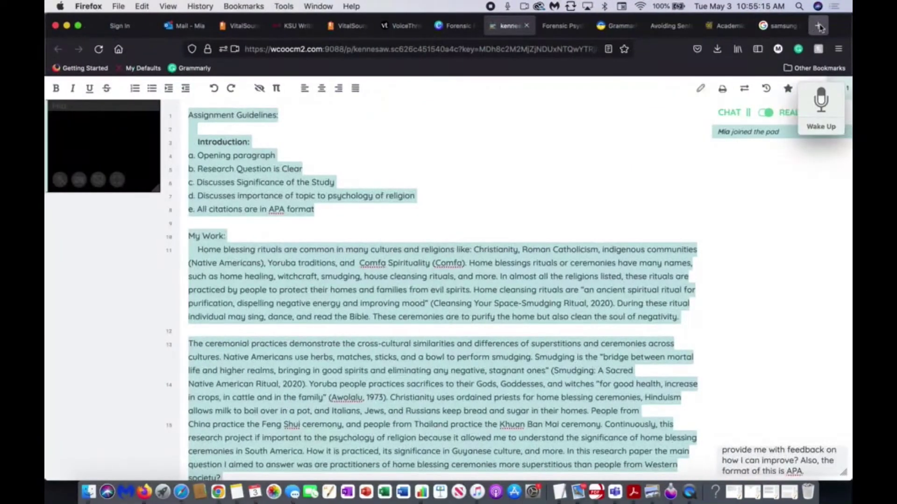
left_click(818, 25)
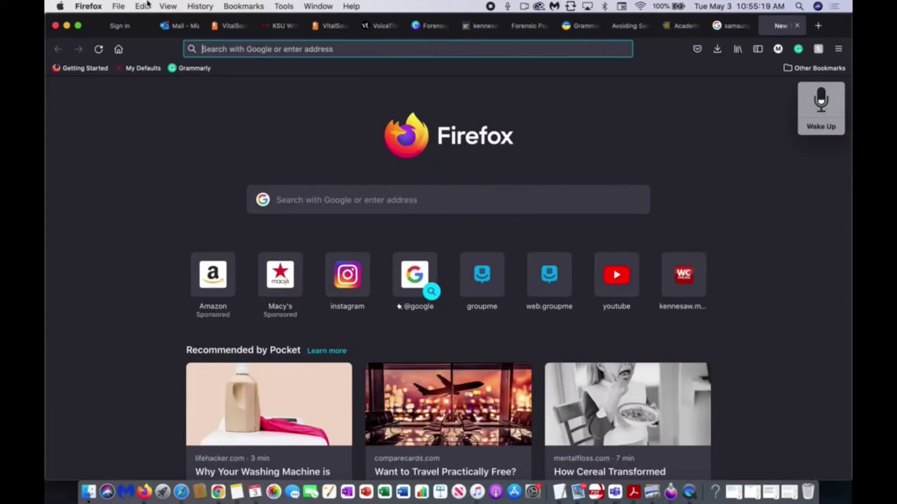
left_click(168, 6)
left_click(149, 25)
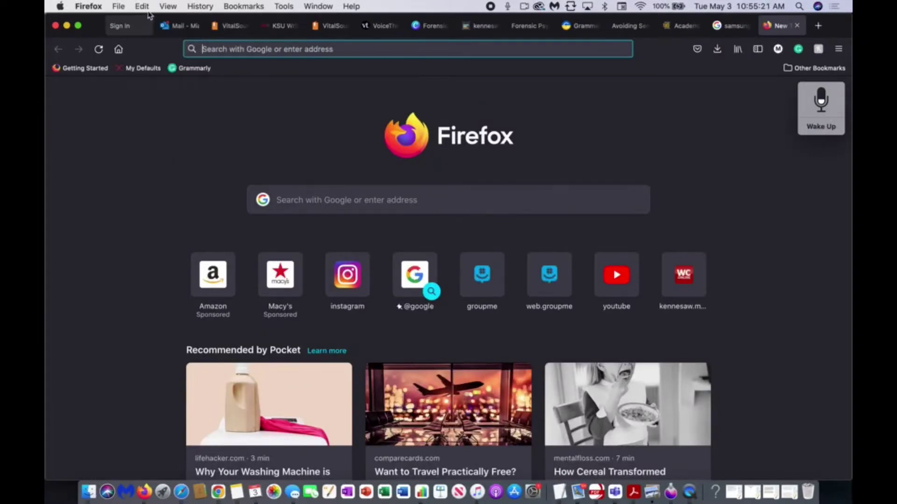
left_click(142, 5)
left_click(144, 66)
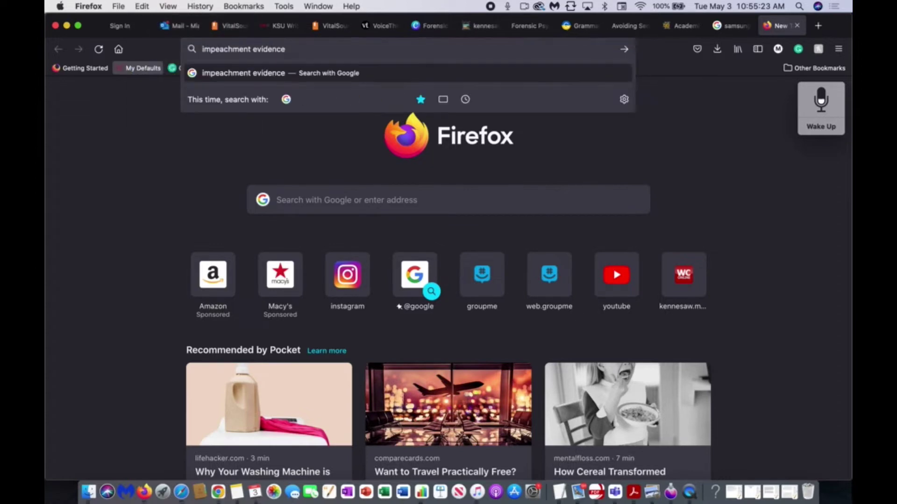
key("Return")
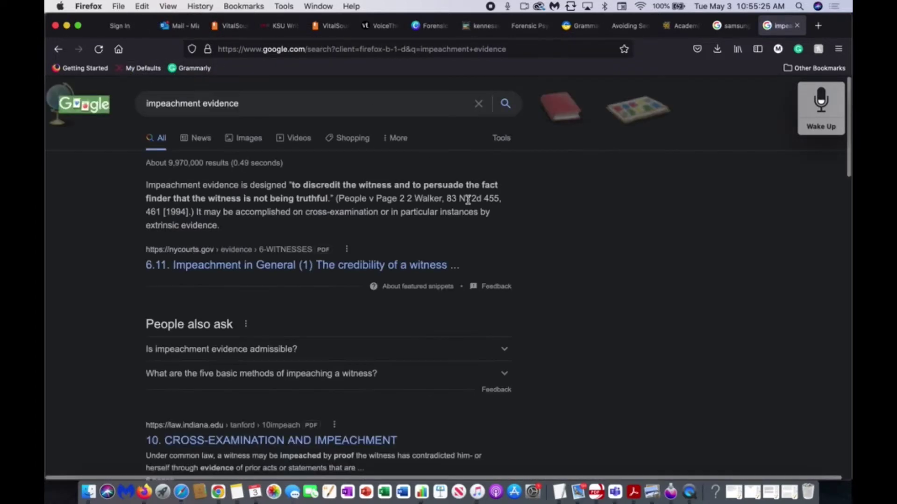
- Open the courtroom cartoon in Images results and copy its page address
left_click(257, 139)
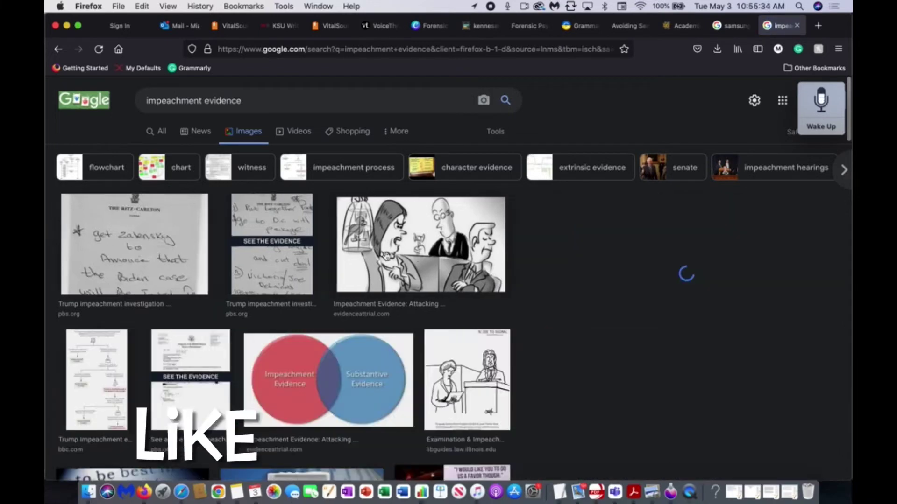
left_click(385, 255)
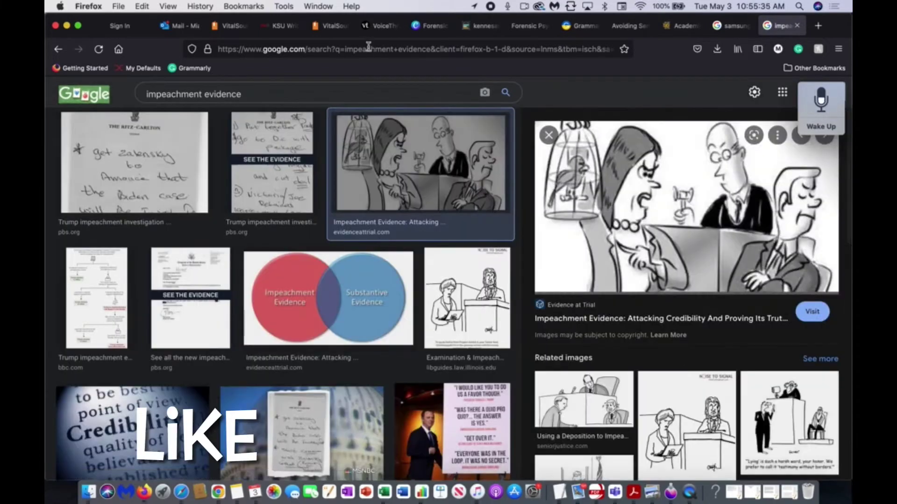
left_click(367, 46)
left_click(89, 6)
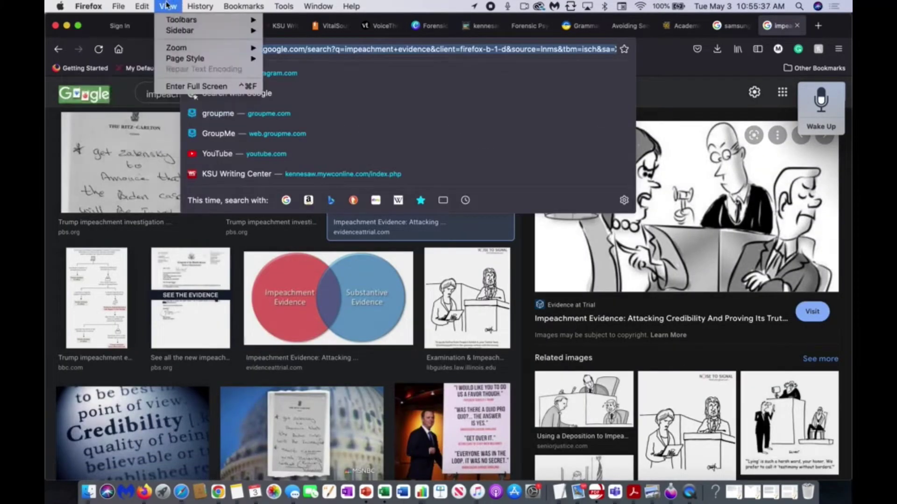
left_click(151, 60)
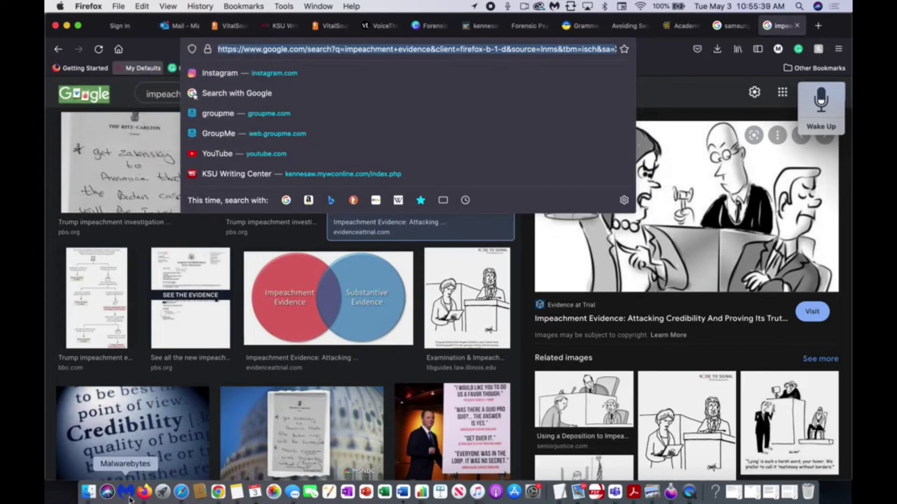
left_click(329, 493)
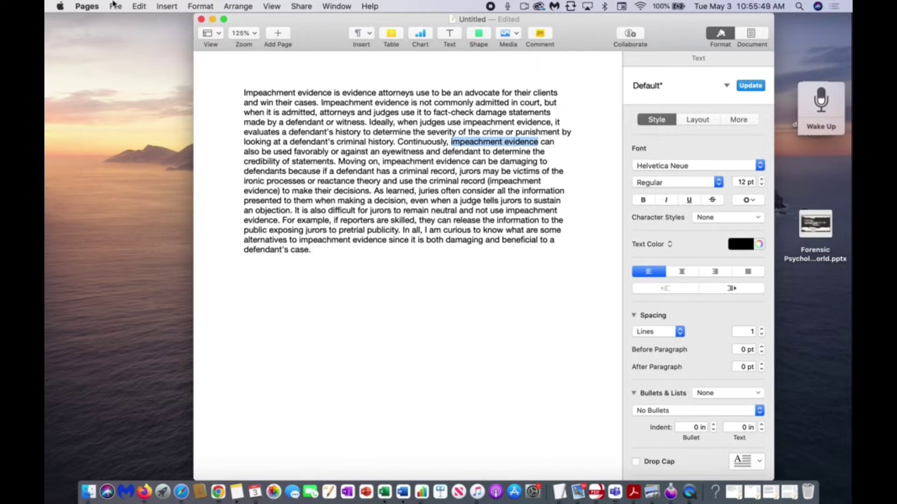
- Make 'impeachment evidence' a webpage link to the pasted Google image address
left_click(143, 7)
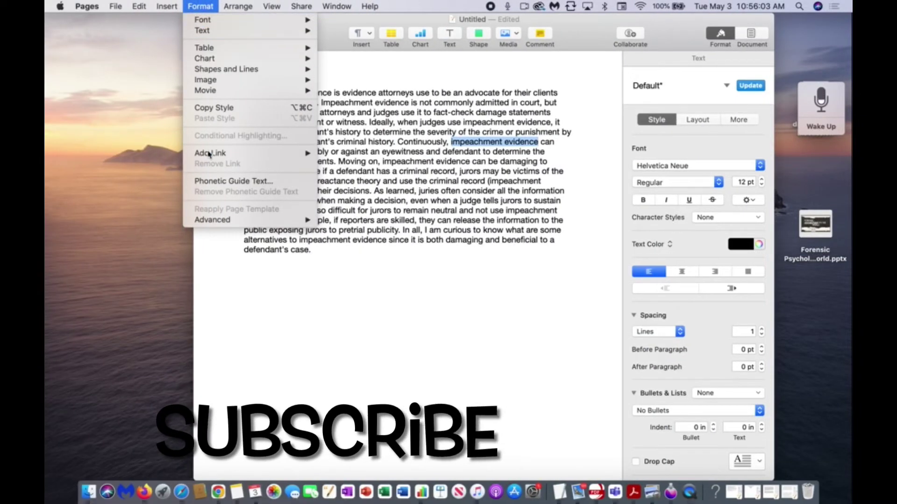
mouse_move(211, 153)
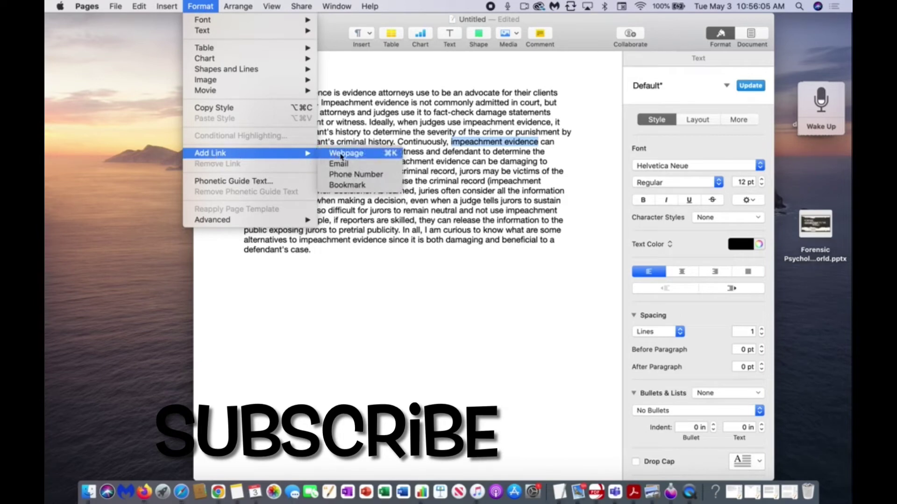
left_click(341, 154)
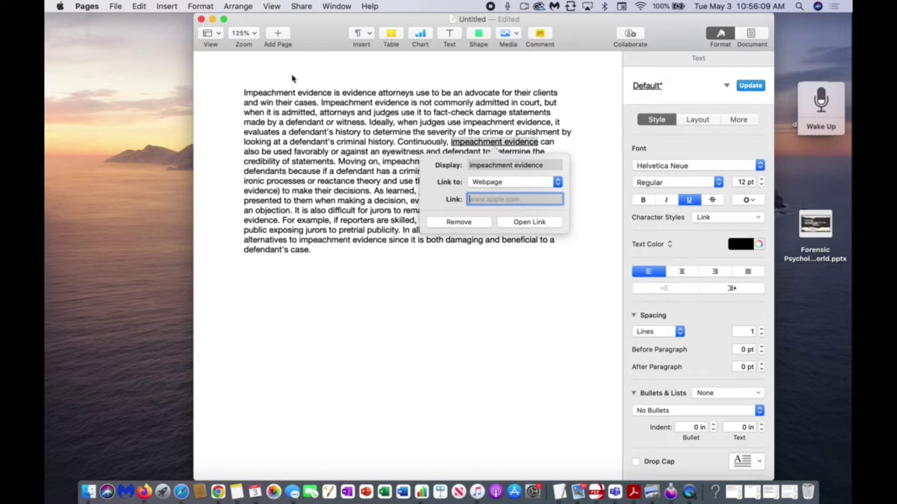
left_click(139, 6)
left_click(150, 70)
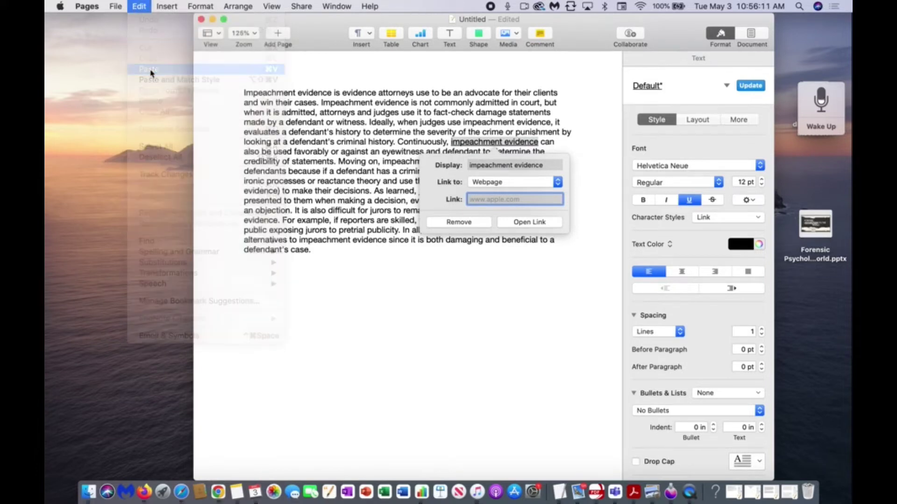
key("Return")
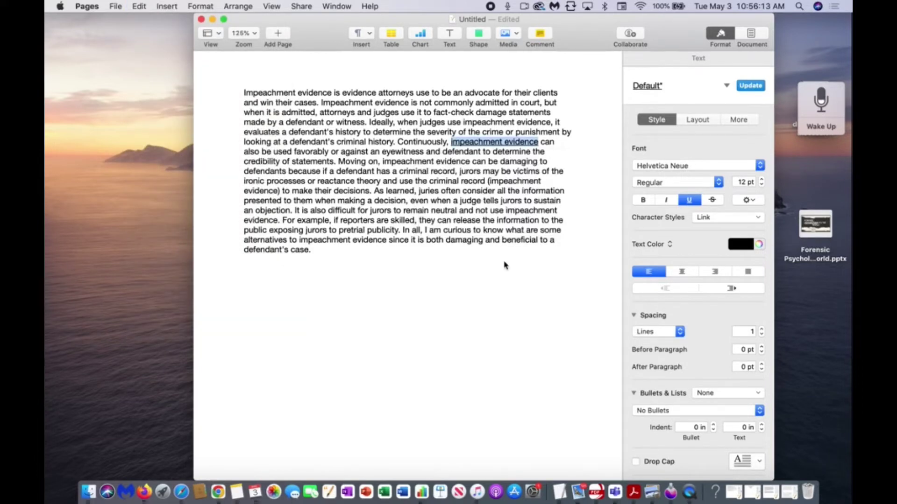
- Colour the linked phrase 'impeachment evidence' blue with the Text Color swatches
left_click(469, 151)
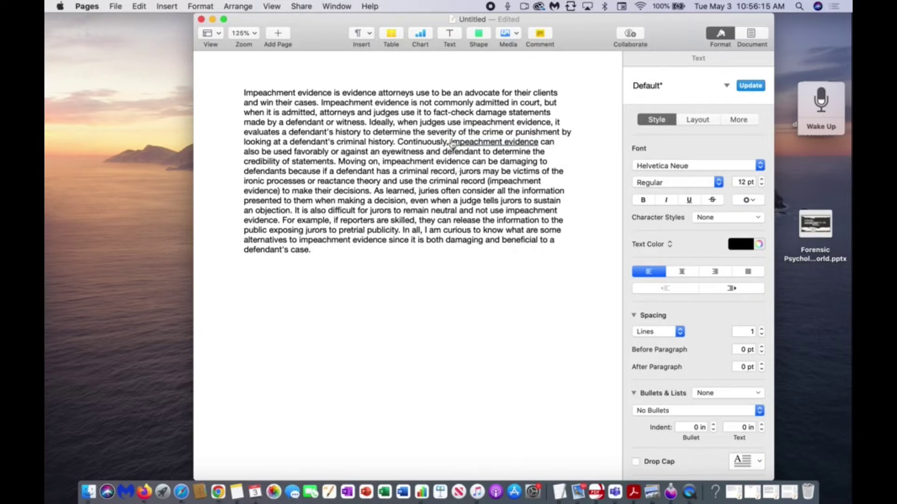
left_click(496, 141)
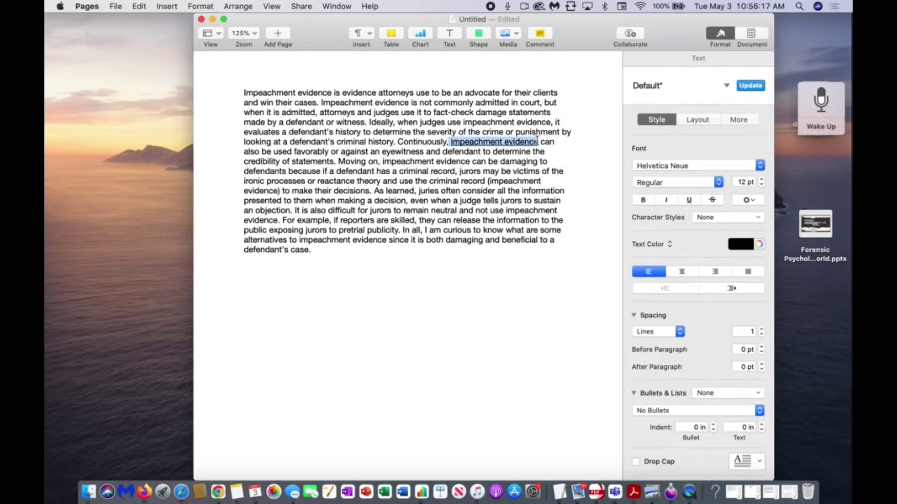
left_click_drag(538, 142, 539, 142)
left_click(746, 244)
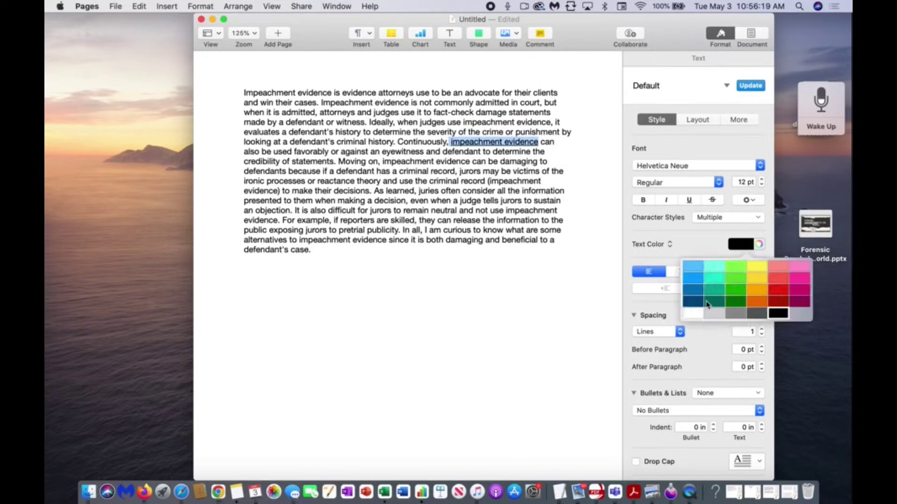
left_click(693, 290)
left_click(521, 205)
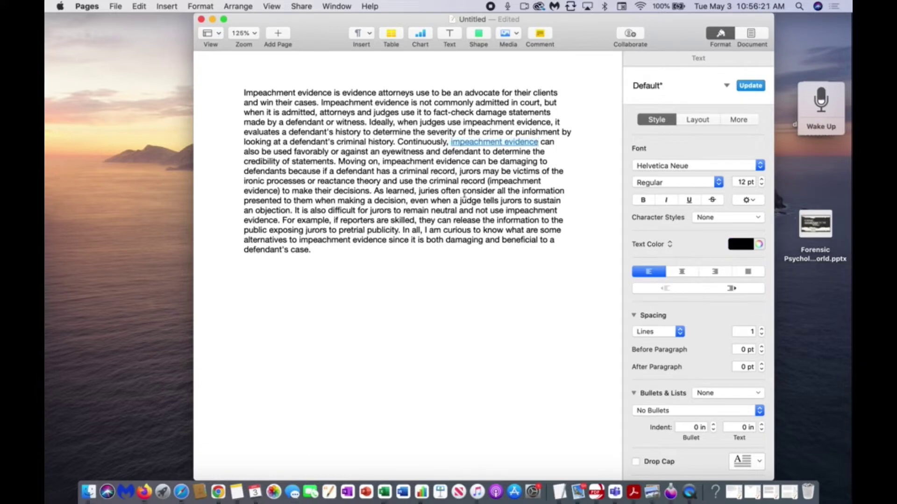
- Show the popover for the 'impeachment evidence' link in the paragraph
left_click_drag(397, 142, 488, 275)
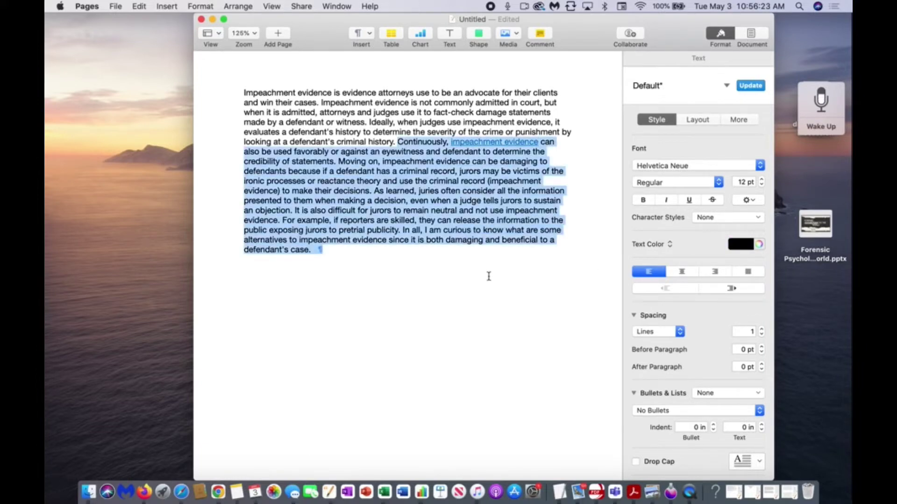
left_click(484, 266)
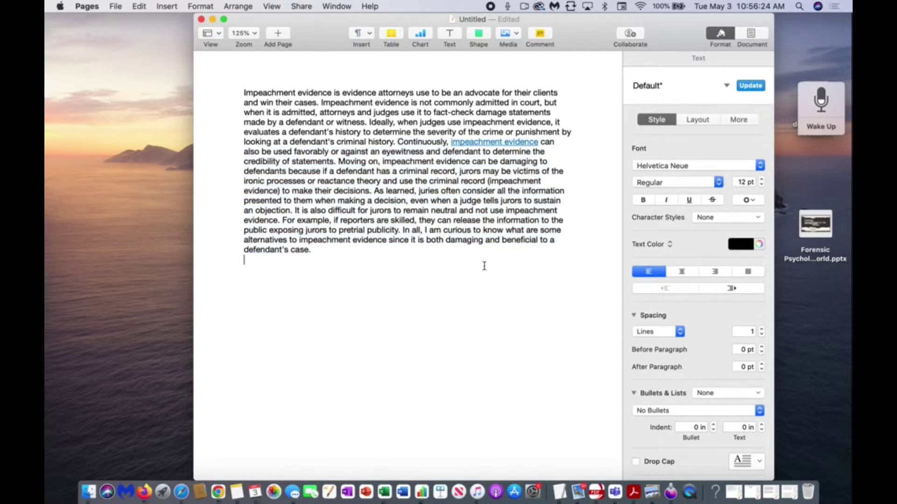
left_click(477, 142)
left_click(535, 235)
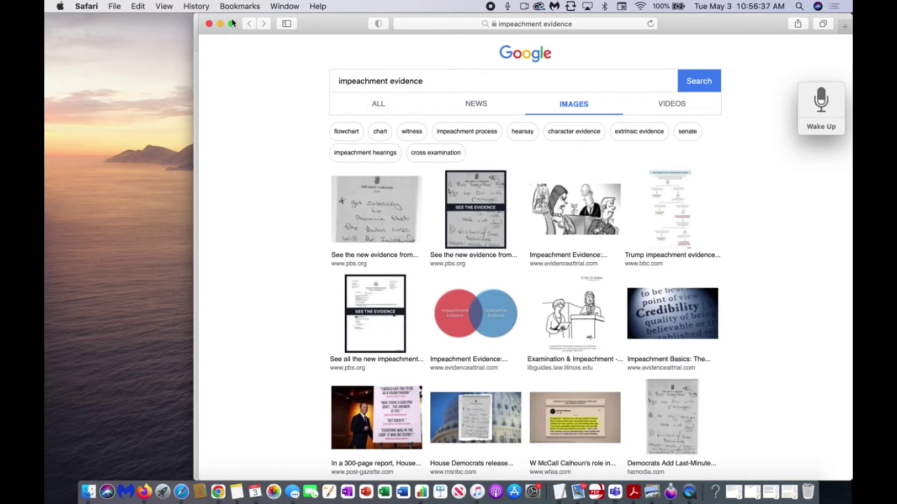
left_click(209, 24)
left_click(320, 245)
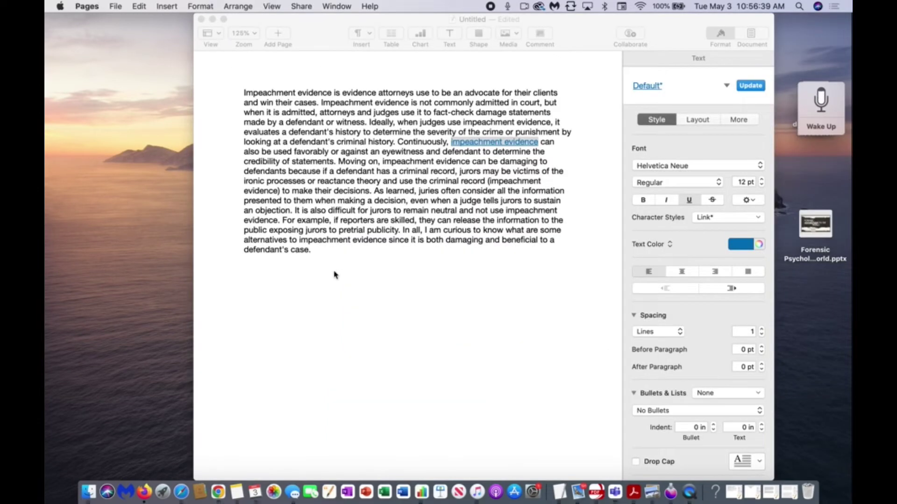
- Paste the copied Google image address below the paragraph in Pages
left_click(328, 261)
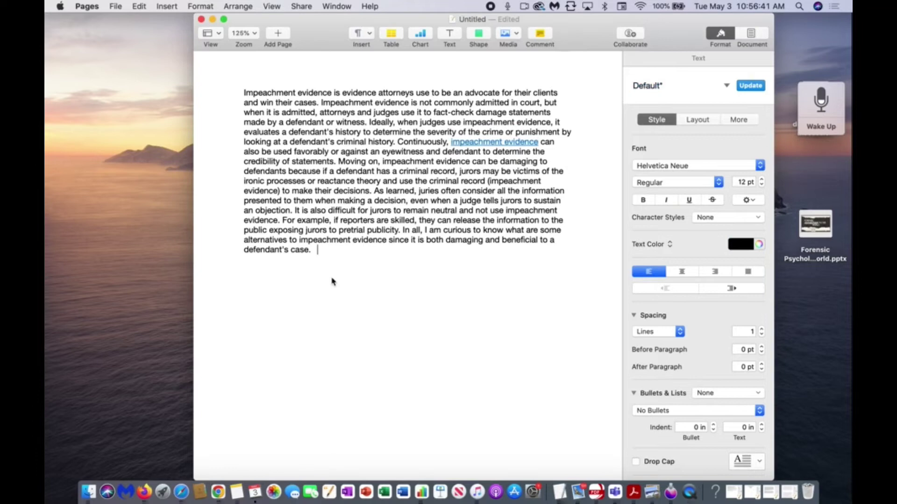
left_click(144, 6)
left_click(161, 69)
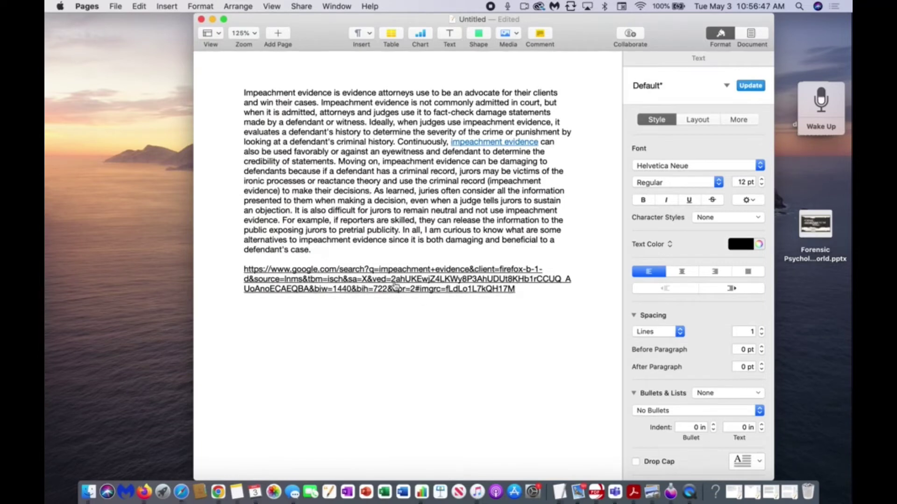
- Change the pasted link's display text to 'impeachment evidence'
left_click_drag(540, 293, 445, 343)
left_click(429, 294)
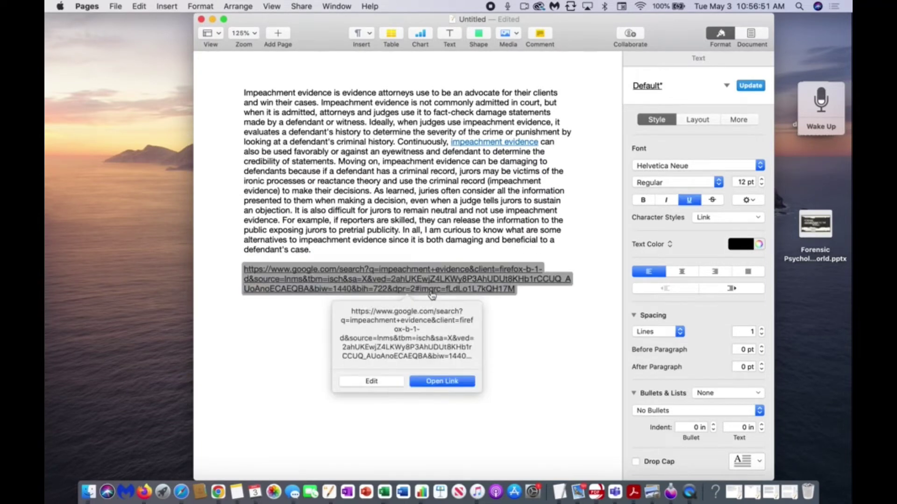
left_click(372, 381)
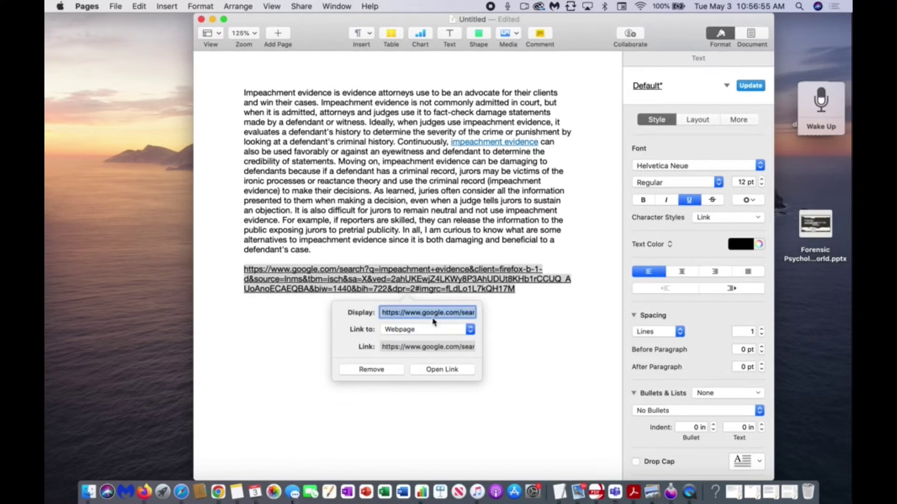
key("BackSpace")
type("impeachment evidence")
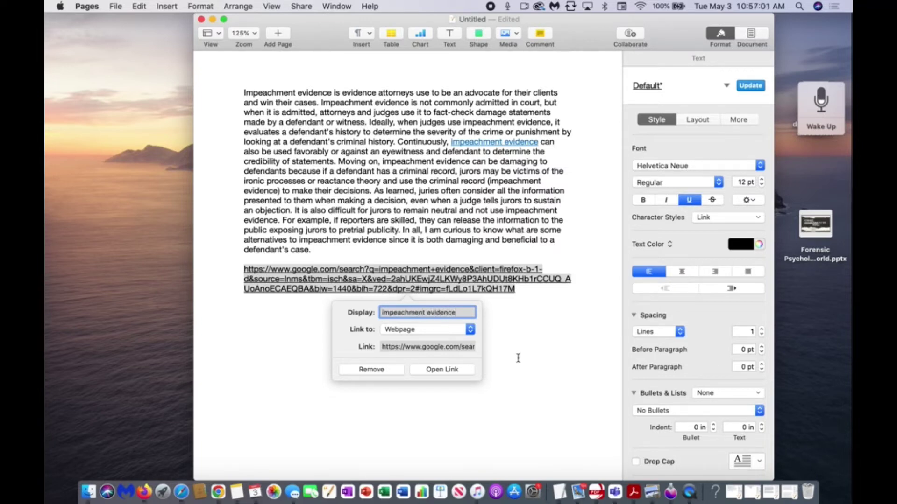
key("Return")
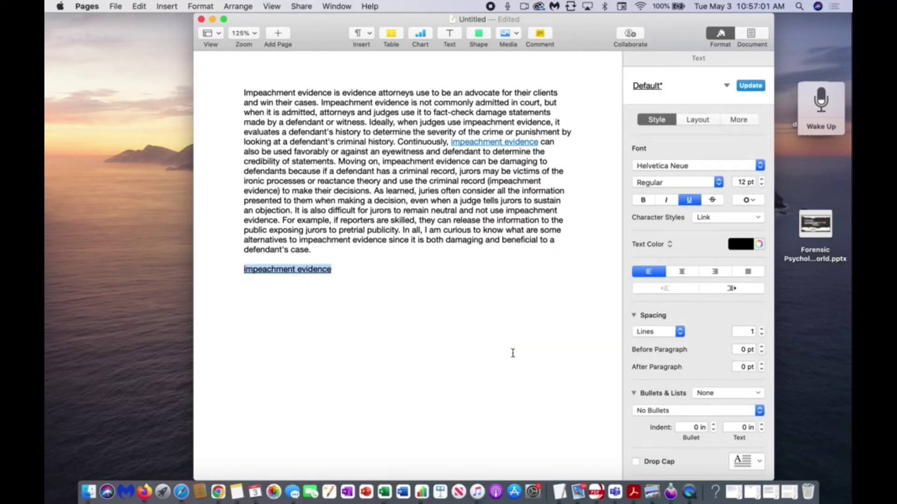
- Give the 'impeachment evidence' link below the paragraph a blue text colour
left_click(405, 287)
left_click_drag(338, 269, 247, 271)
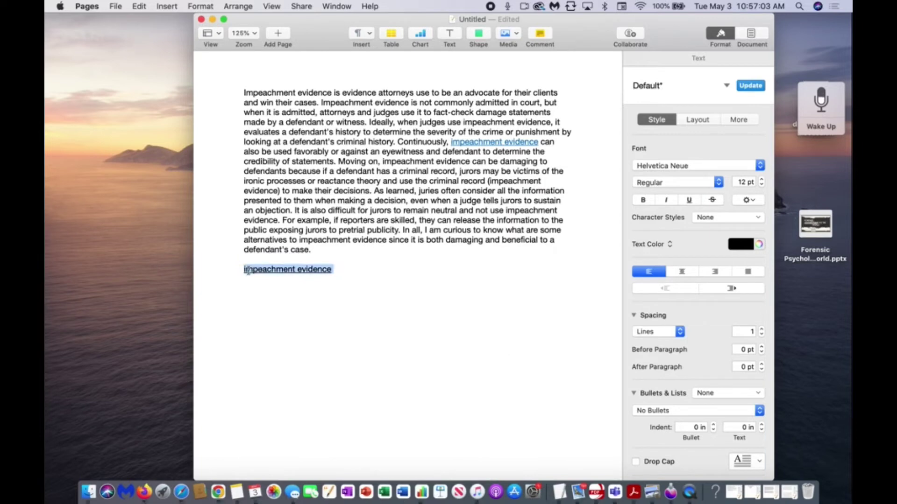
left_click(754, 244)
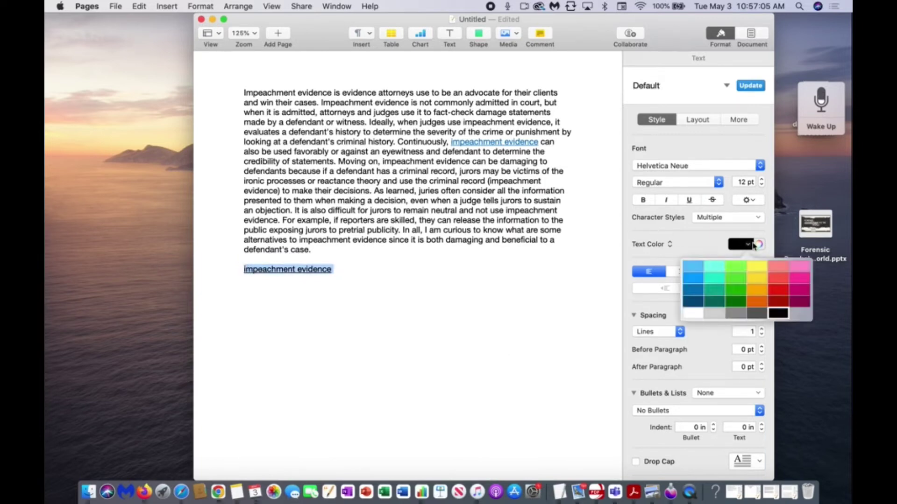
left_click(700, 285)
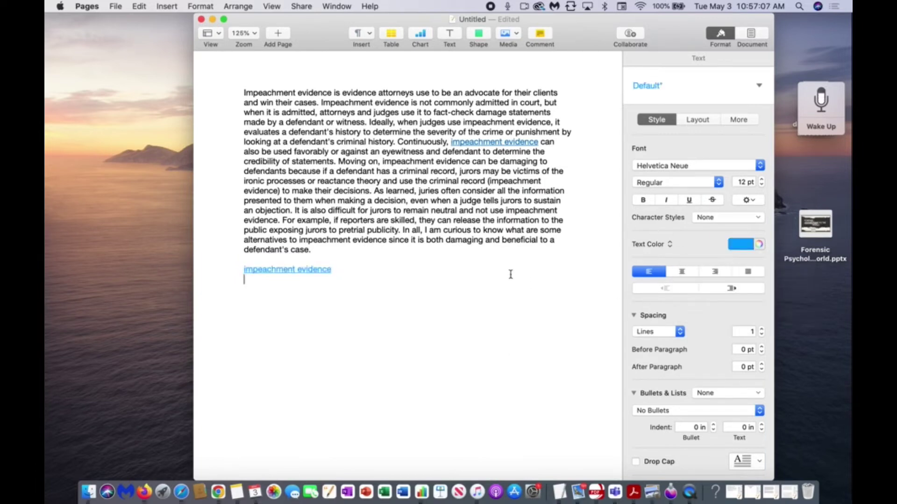
left_click_drag(572, 247, 322, 102)
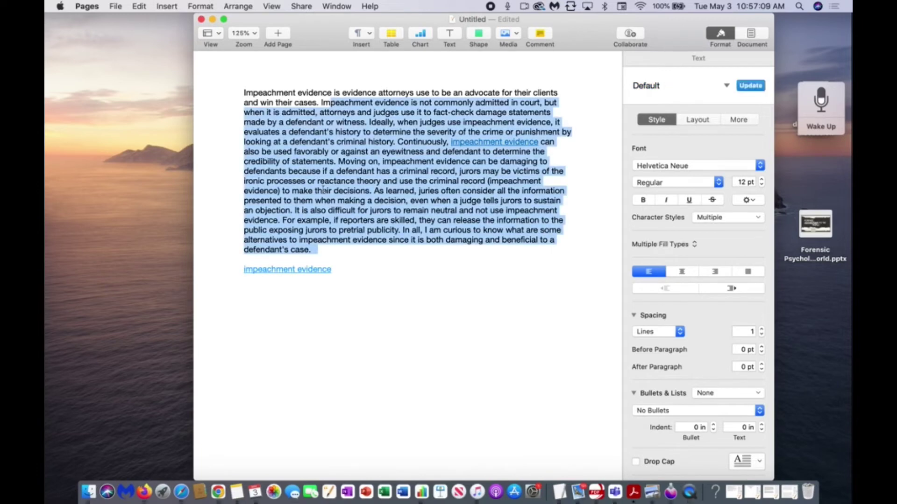
left_click(360, 259)
- Type the numbered list: Obtain the link, Format, Add link, Change the color to blue
left_click(348, 275)
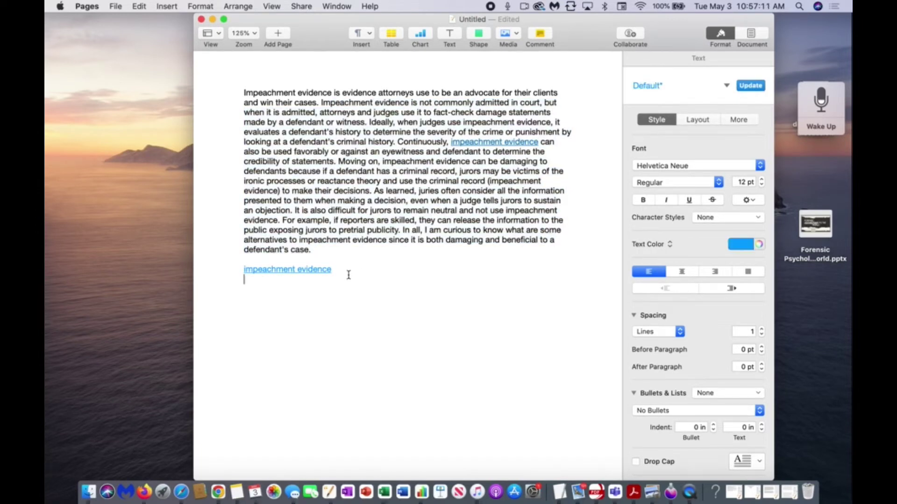
key("Return")
type("1. Obtain")
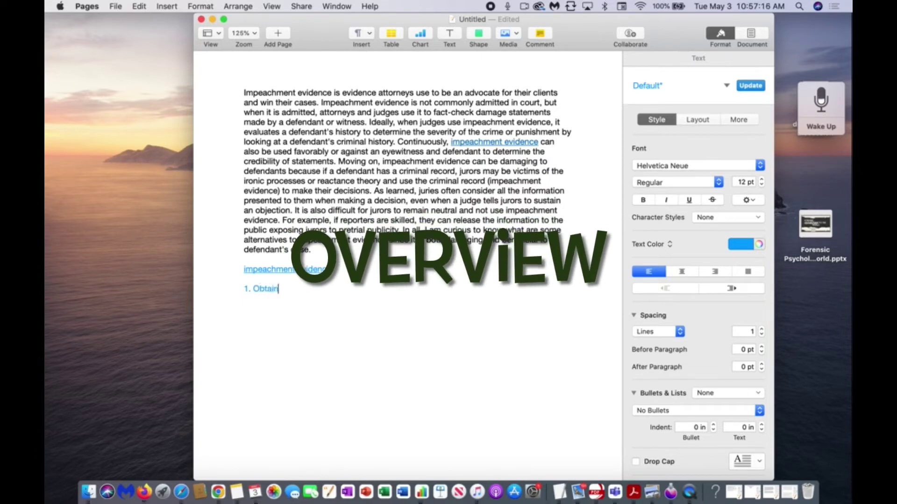
type("e I")
type("k")
key("Return")
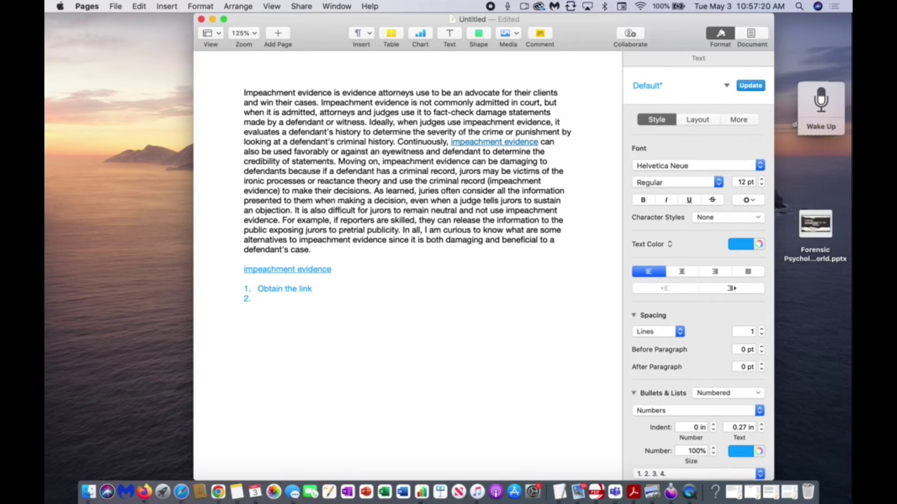
type("Fo")
type("rmat")
left_click(225, 4)
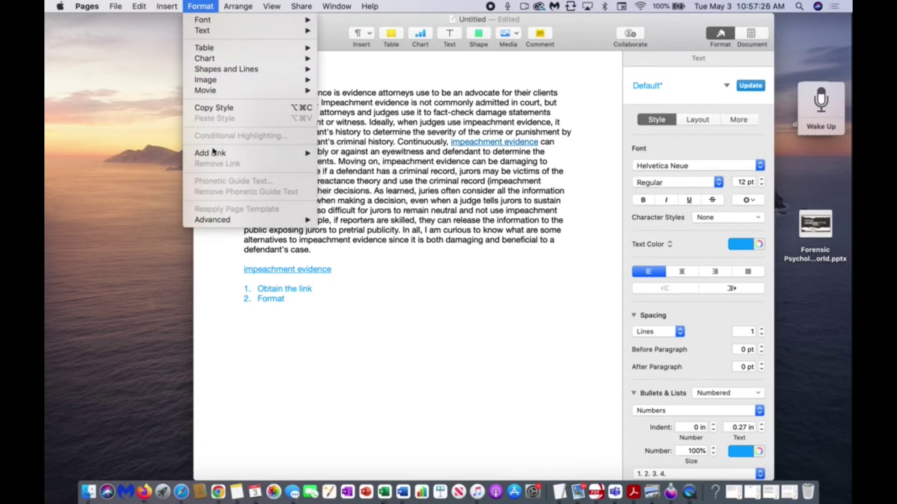
left_click(308, 298)
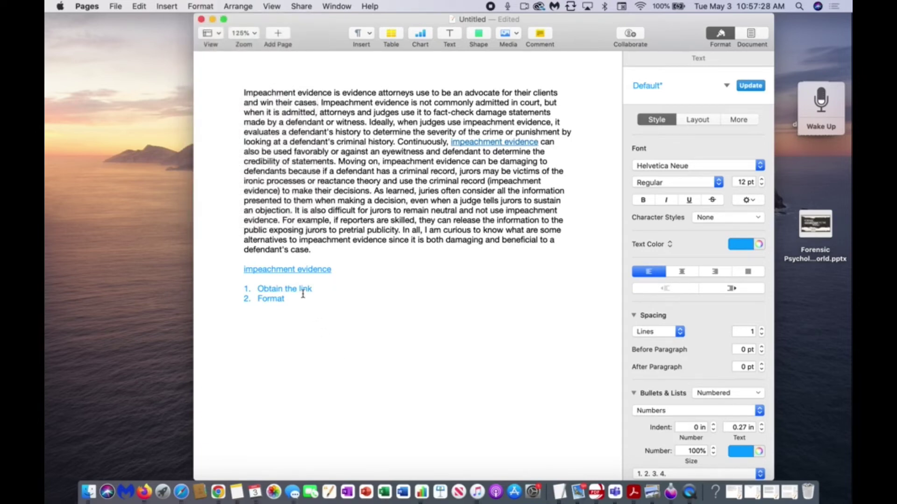
key("Return")
type("Change the")
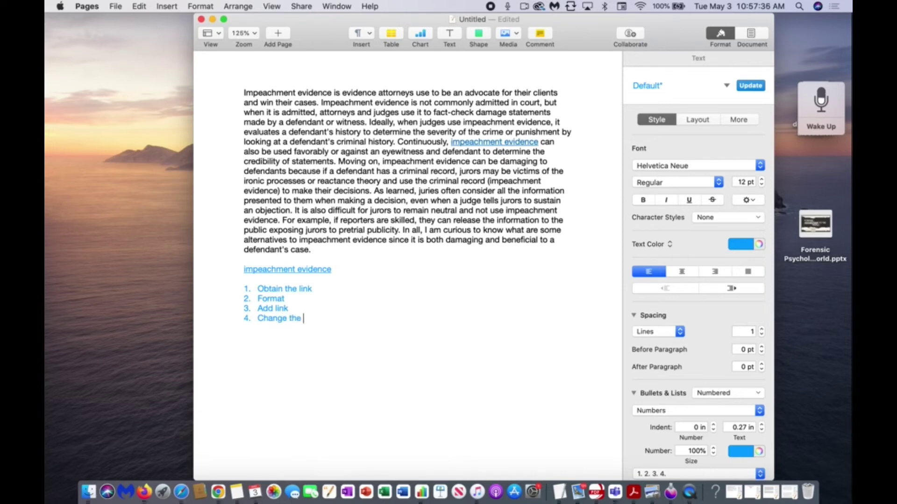
type("comp")
type("or")
key("BackSpace")
key("BackSpace")
key("BackSpace")
type("or to blu")
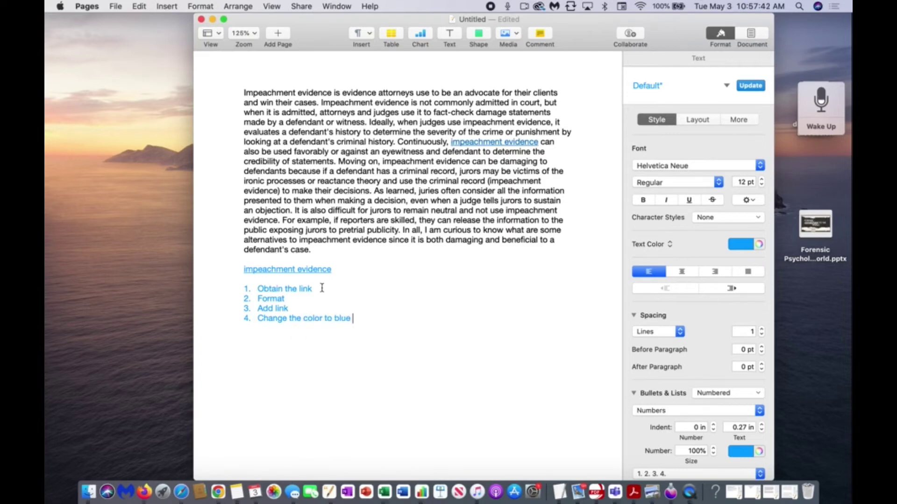
type("e")
left_click(259, 318, "shift")
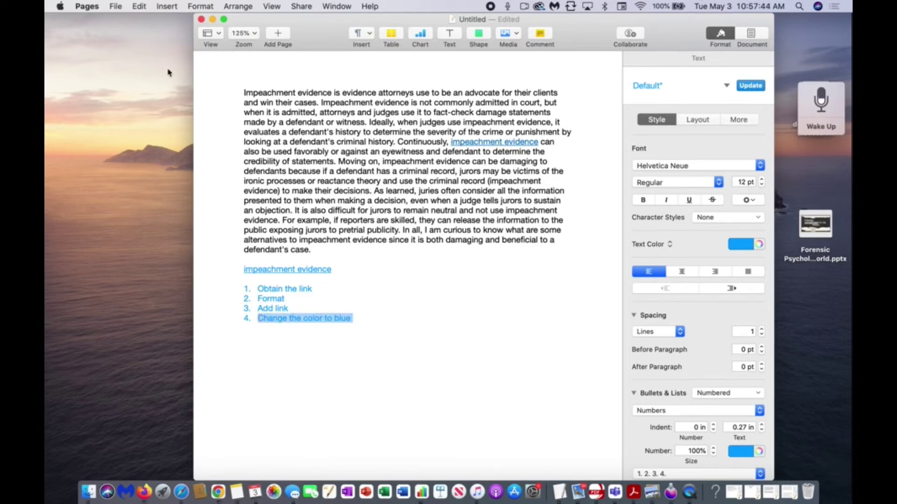
left_click(199, 6)
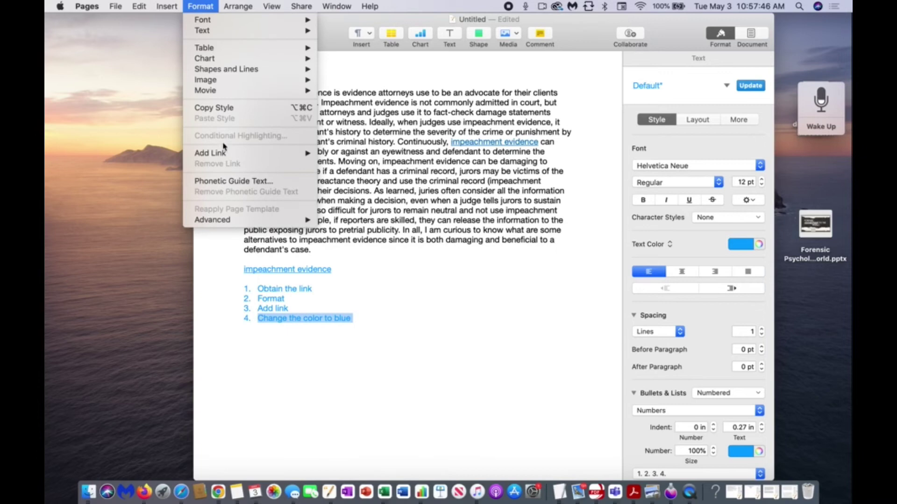
left_click(201, 7)
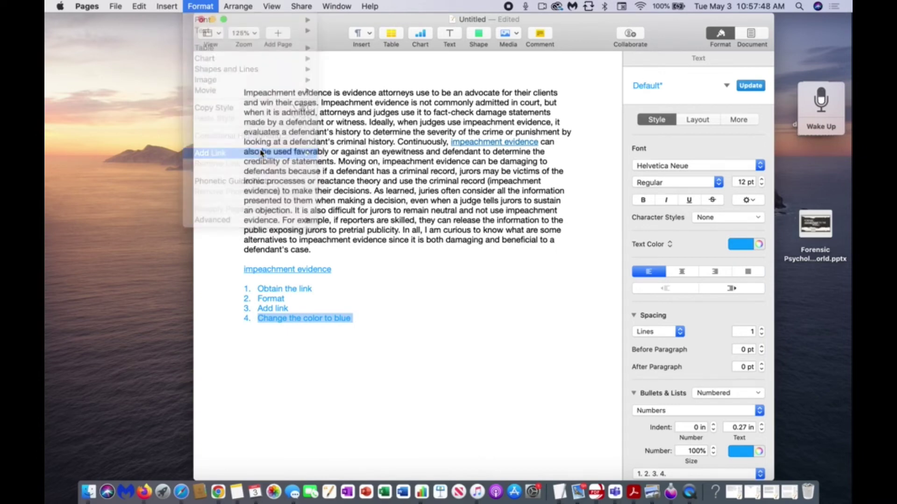
left_click(200, 6)
mouse_move(210, 153)
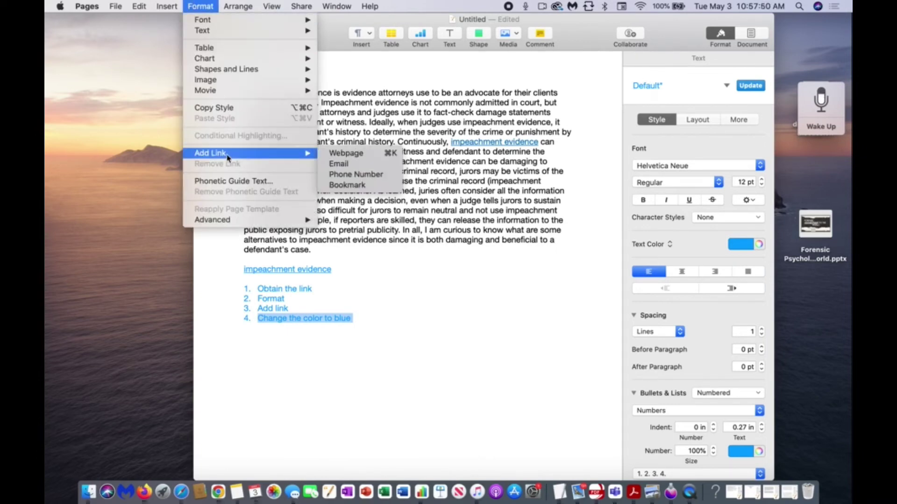
left_click(353, 175)
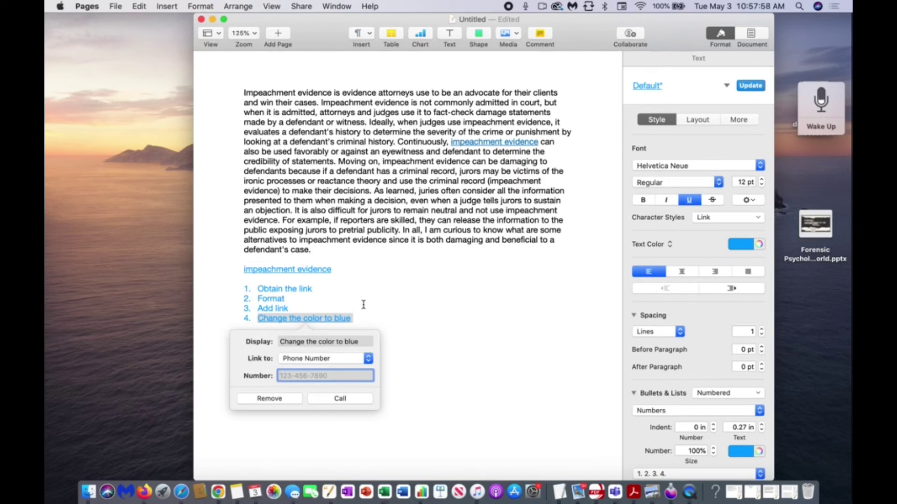
key("Return")
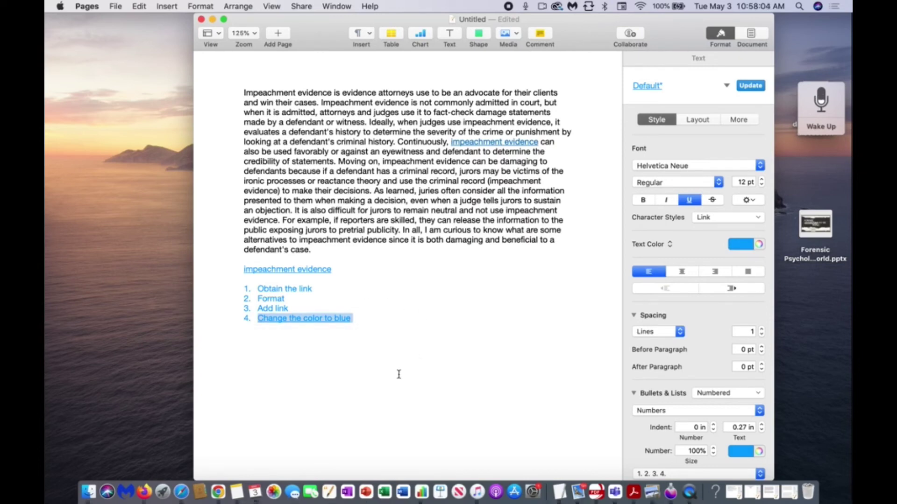
left_click(329, 320)
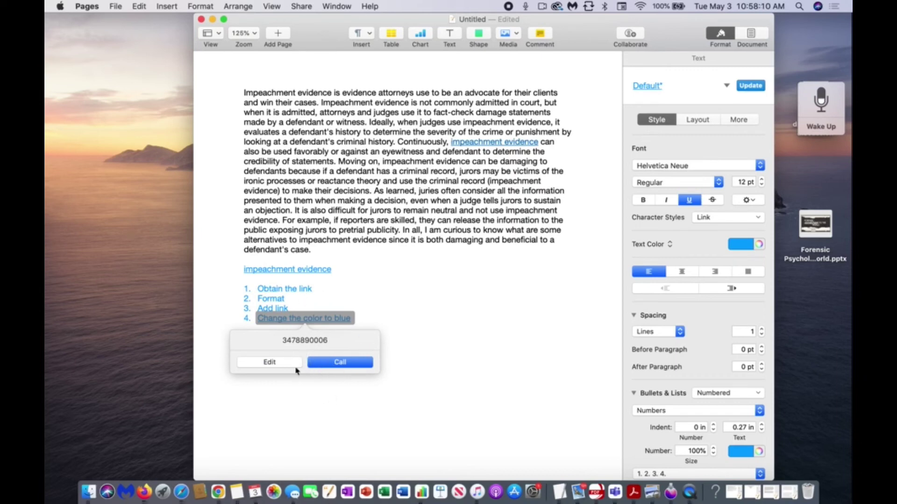
left_click(301, 319)
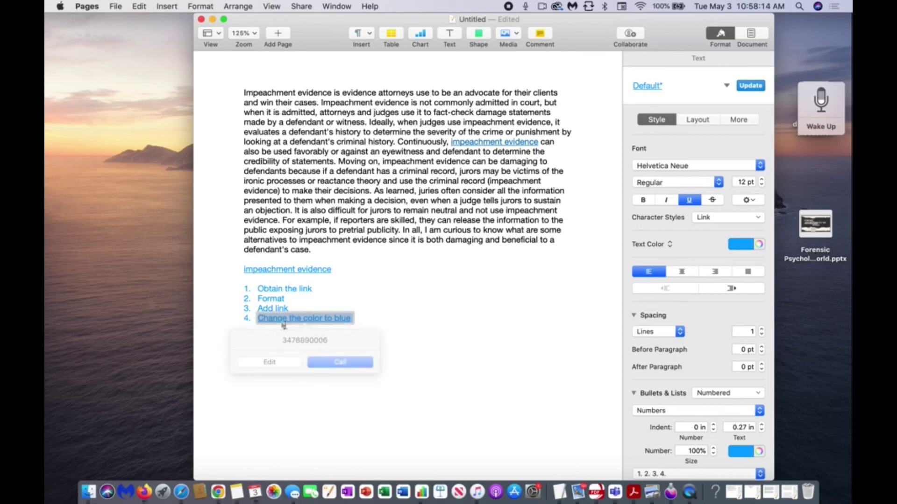